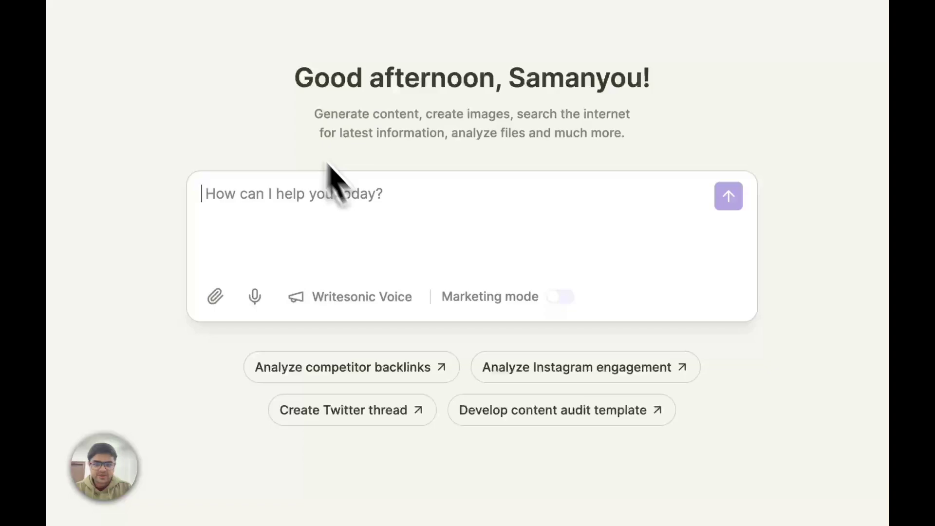
Step: Turn on Marketing mode and put the cursor in the empty prompt box
{"action": "left_click", "coordinate": [559, 299]}
{"action": "left_click", "coordinate": [561, 298]}
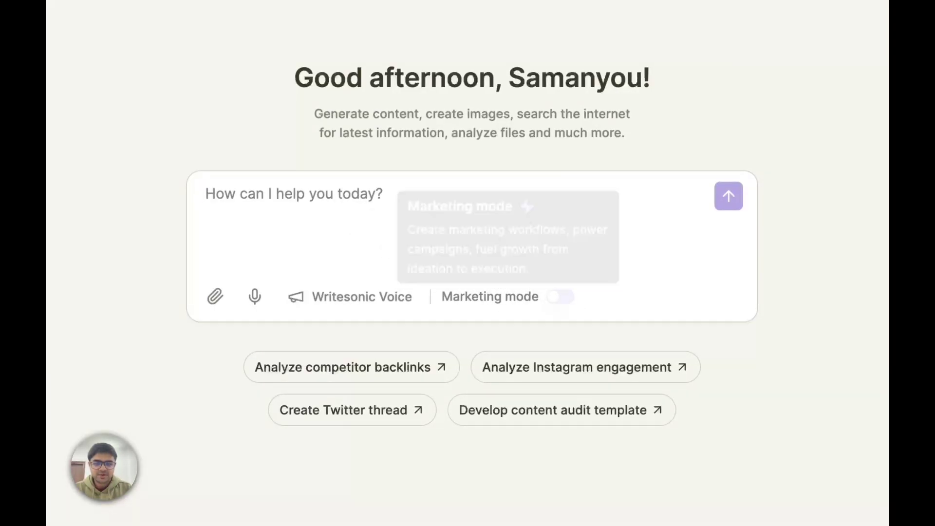
{"action": "left_click", "coordinate": [255, 209]}
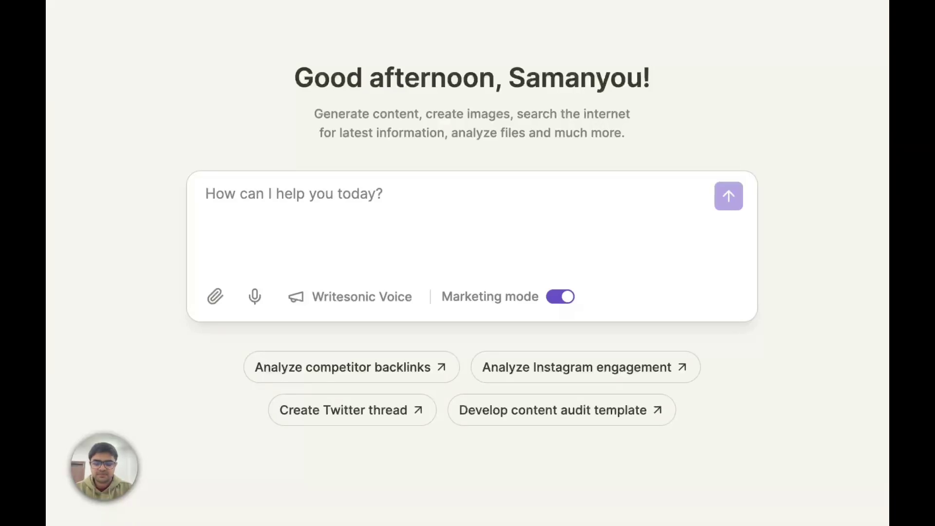
{"action": "type", "text": "i want towrit"}
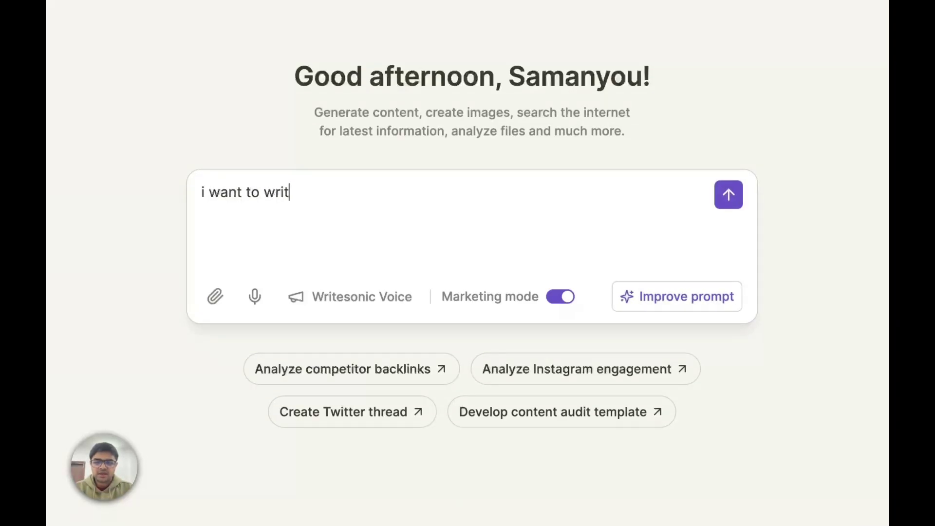
{"action": "type", "text": "biog on AI SEO. can you help me come up with the "}
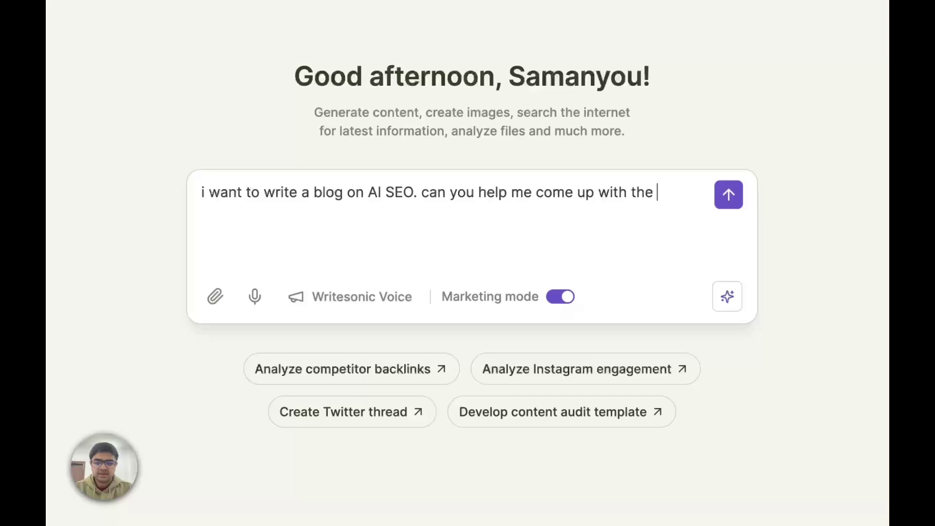
{"action": "type", "text": "keywords to use that wi"}
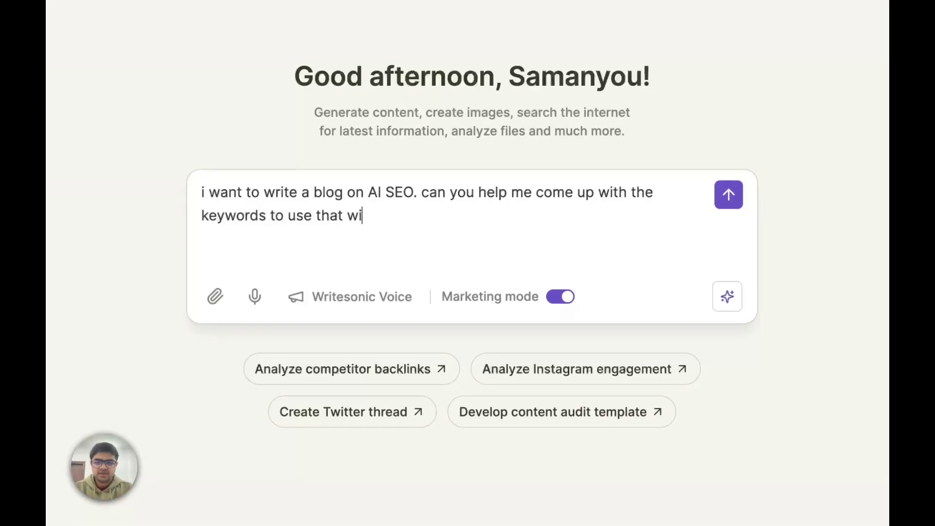
{"action": "type", "text": "ll help me rank hi"}
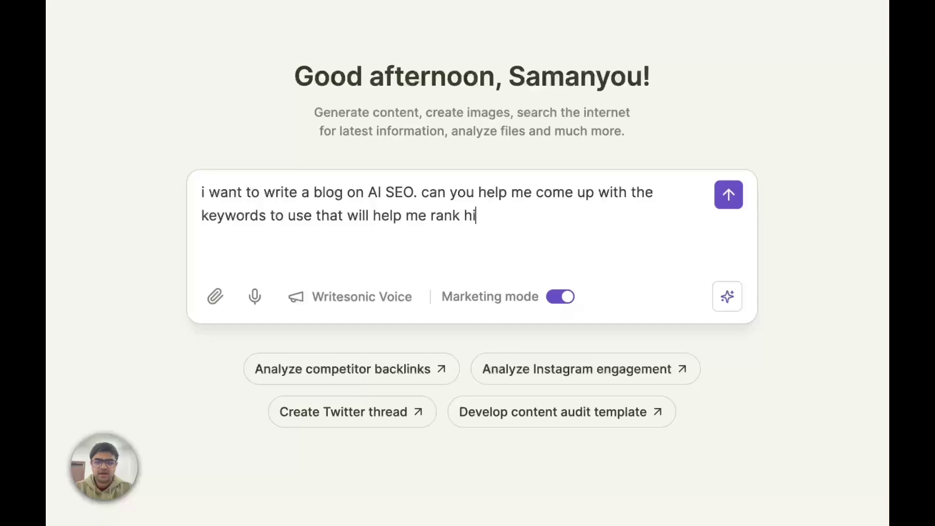
{"action": "type", "text": "gh on goo"}
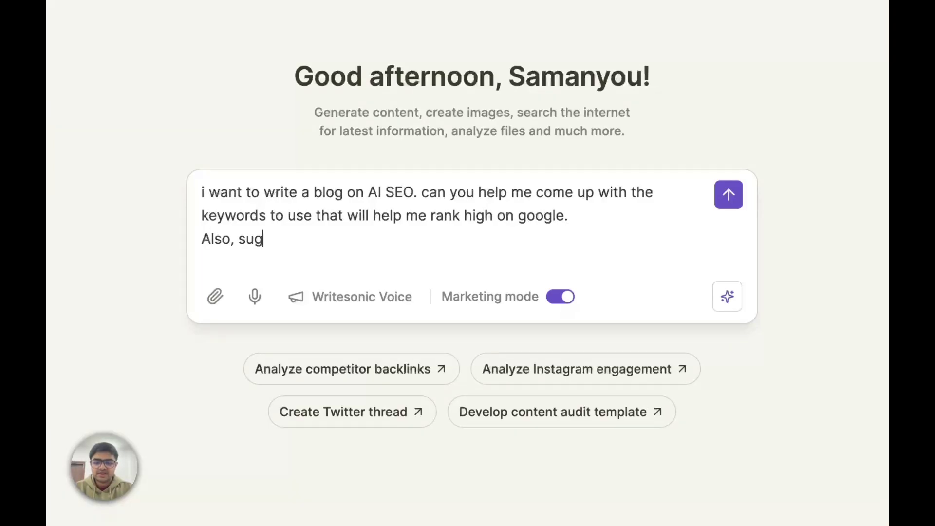
{"action": "type", "text": "gle. Also, suggest "}
{"action": "type", "text": "the title"}
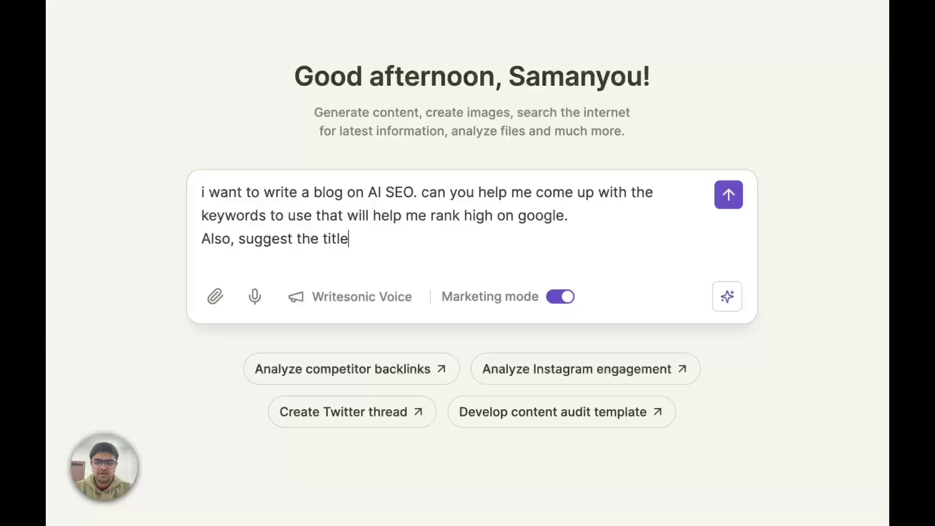
{"action": "type", "text": " and the t"}
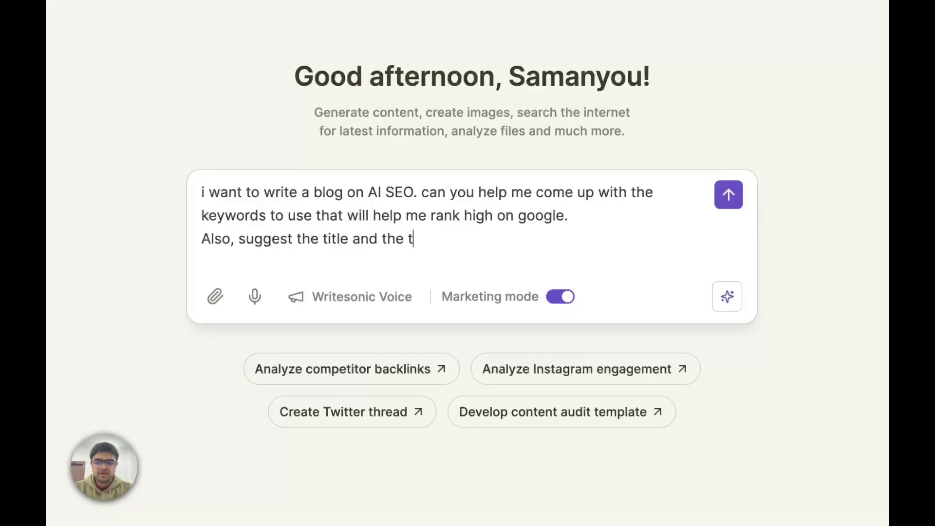
{"action": "type", "text": "opics to include "}
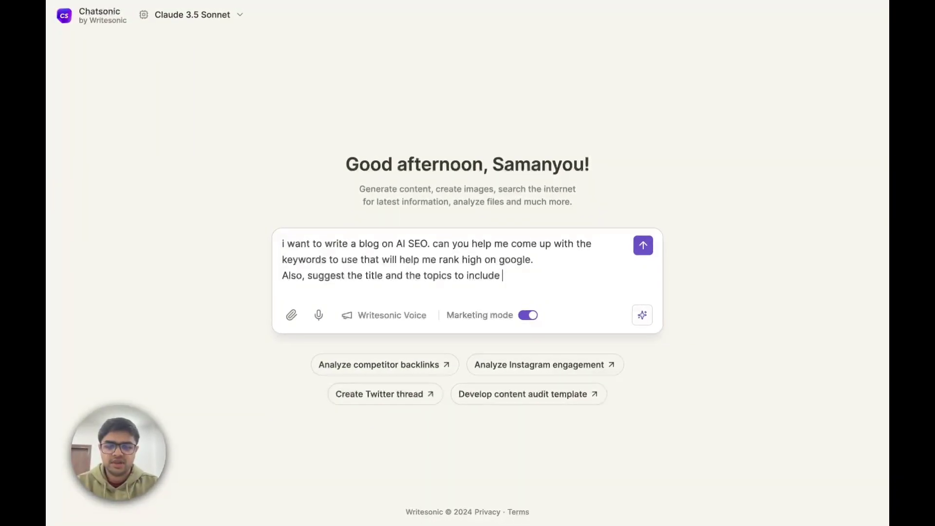
{"action": "type", "text": "in that blog"}
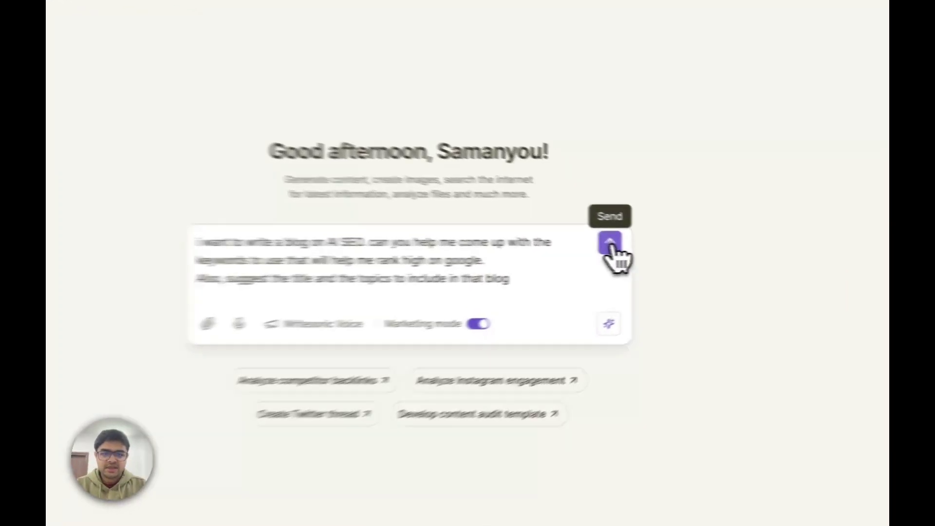
Step: Send the AI SEO blog request and wait for the keyword research results
{"action": "left_click", "coordinate": [611, 243]}
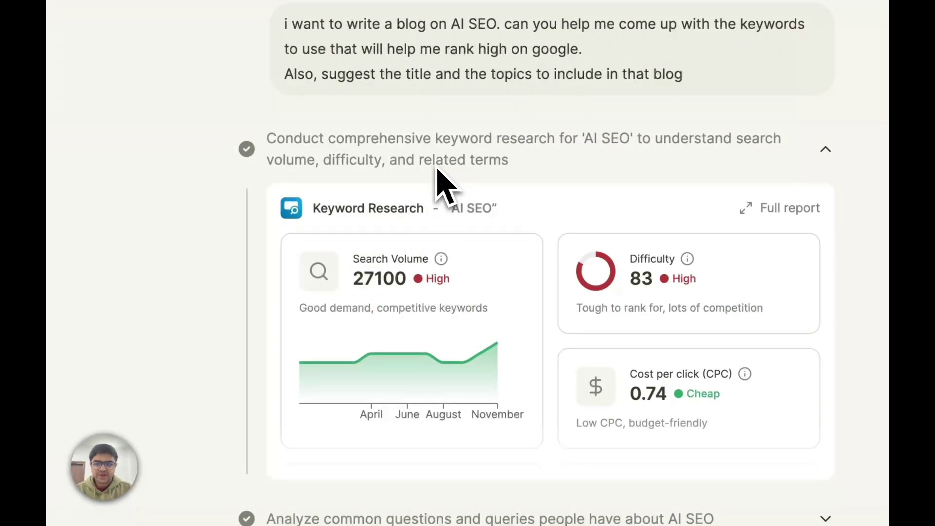
{"action": "scroll", "coordinate": [460, 242], "scroll_direction": "down", "scroll_amount": 4}
Step: Expand the 'Analyze common questions' step to reveal its Answer the People card
{"action": "left_click", "coordinate": [481, 274]}
{"action": "scroll", "coordinate": [475, 286], "scroll_direction": "up", "scroll_amount": 4}
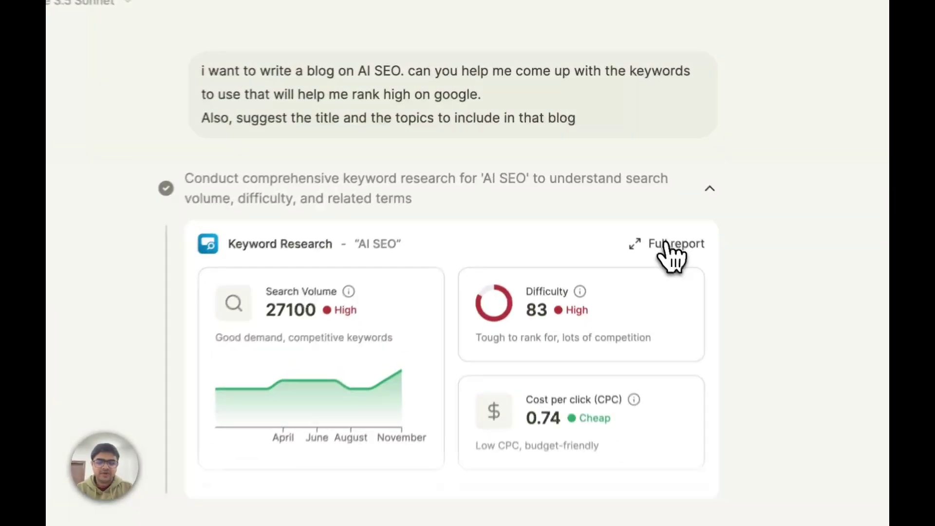
{"action": "left_click", "coordinate": [636, 192]}
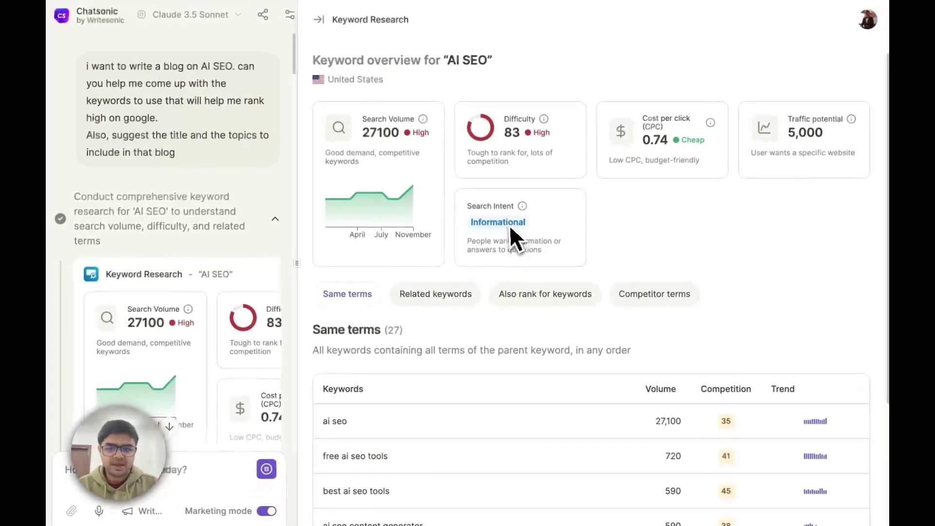
{"action": "scroll", "coordinate": [528, 292], "scroll_direction": "down", "scroll_amount": 5}
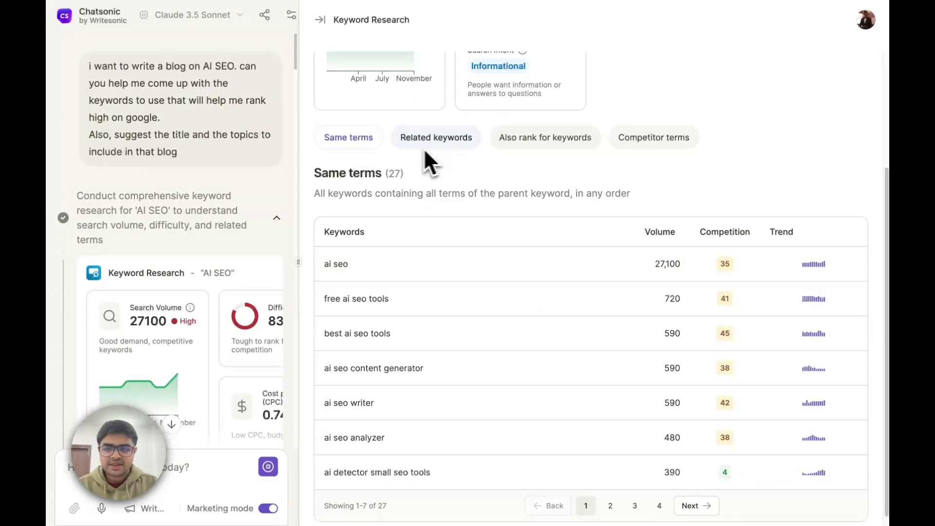
{"action": "left_click", "coordinate": [436, 139]}
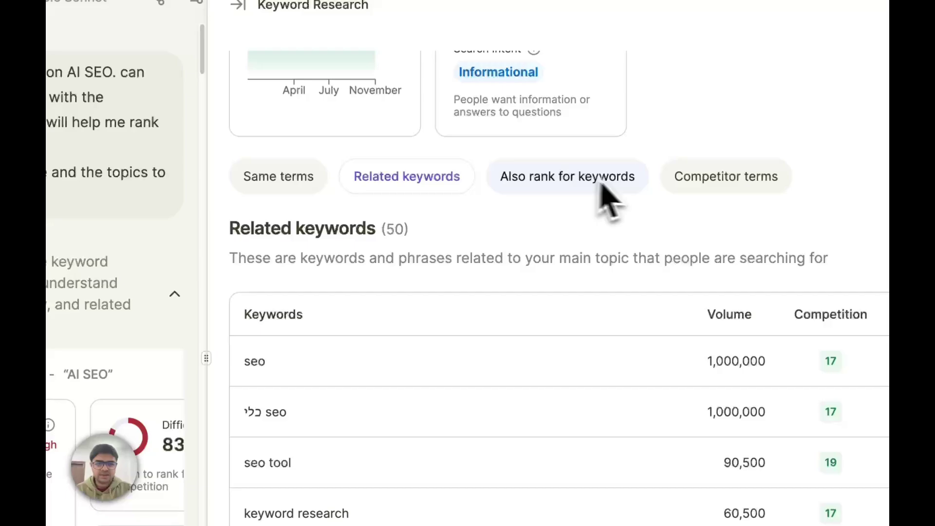
{"action": "left_click", "coordinate": [686, 179]}
{"action": "left_click", "coordinate": [534, 183]}
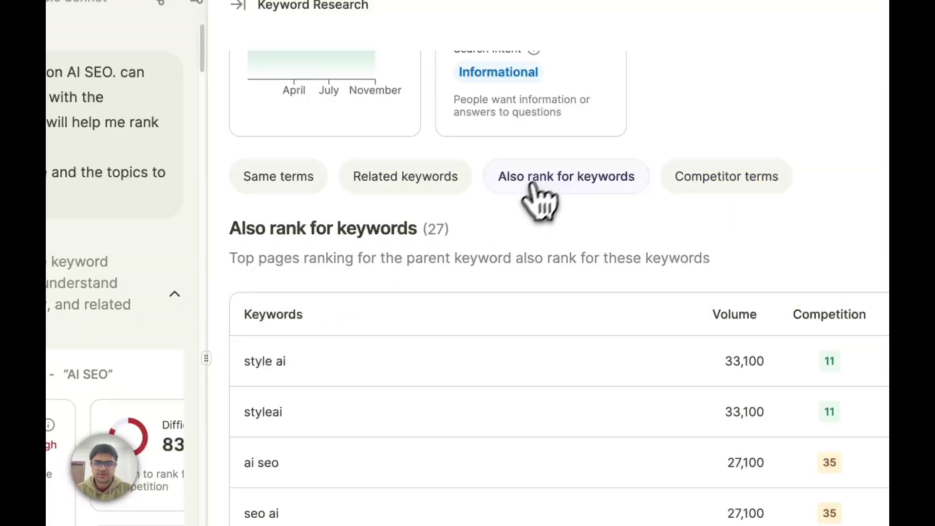
{"action": "left_click", "coordinate": [310, 26]}
{"action": "scroll", "coordinate": [497, 274], "scroll_direction": "down", "scroll_amount": 5}
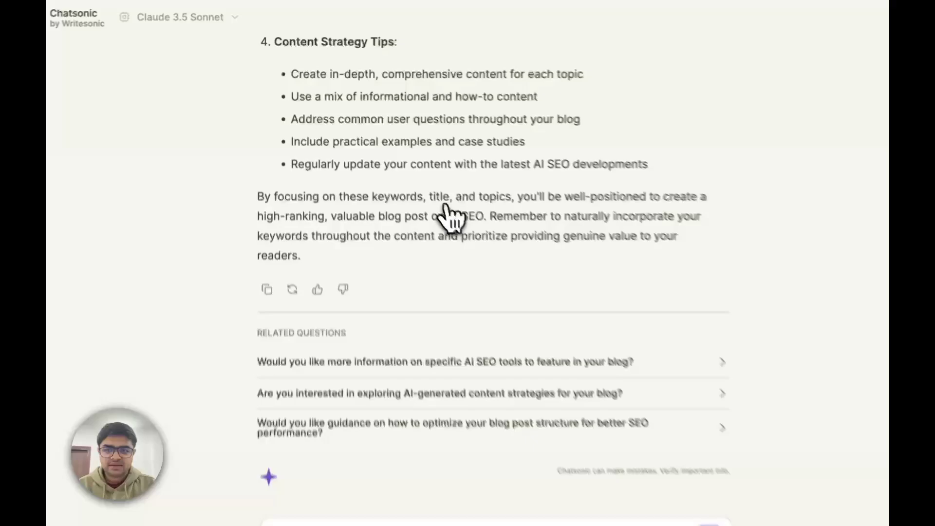
{"action": "scroll", "coordinate": [428, 187], "scroll_direction": "up", "scroll_amount": 10}
{"action": "scroll", "coordinate": [428, 187], "scroll_direction": "up", "scroll_amount": 15}
{"action": "scroll", "coordinate": [428, 187], "scroll_direction": "down", "scroll_amount": 5}
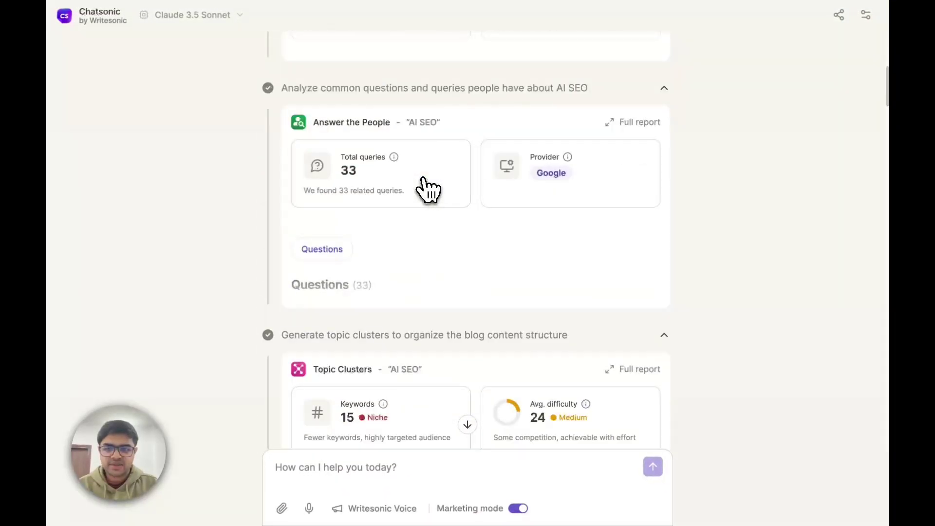
{"action": "scroll", "coordinate": [429, 188], "scroll_direction": "up", "scroll_amount": 1}
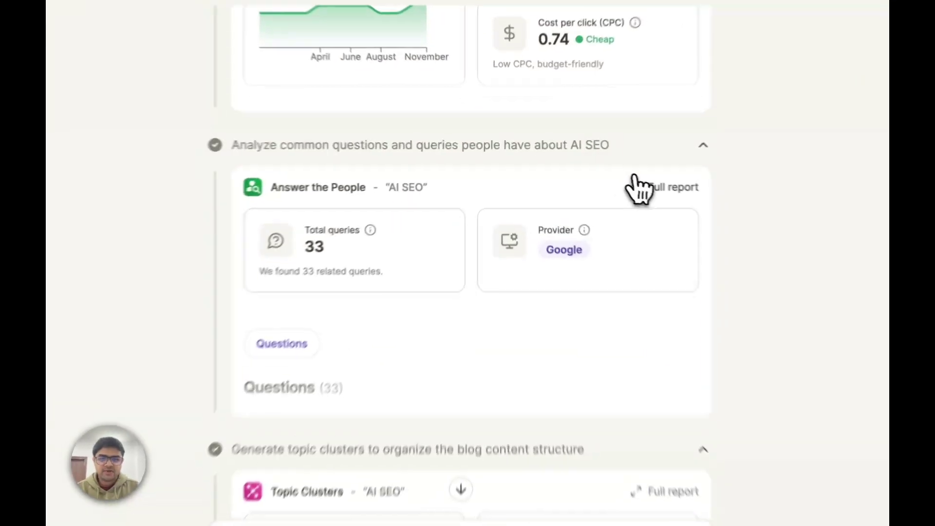
{"action": "left_click", "coordinate": [636, 183]}
{"action": "left_click", "coordinate": [393, 352]}
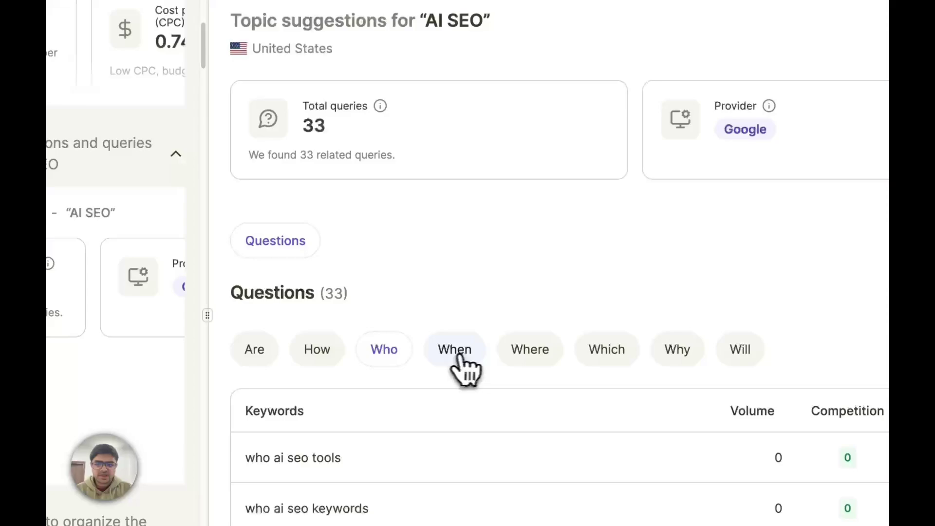
{"action": "left_click", "coordinate": [461, 358]}
{"action": "left_click", "coordinate": [540, 358]}
{"action": "left_click", "coordinate": [614, 359]}
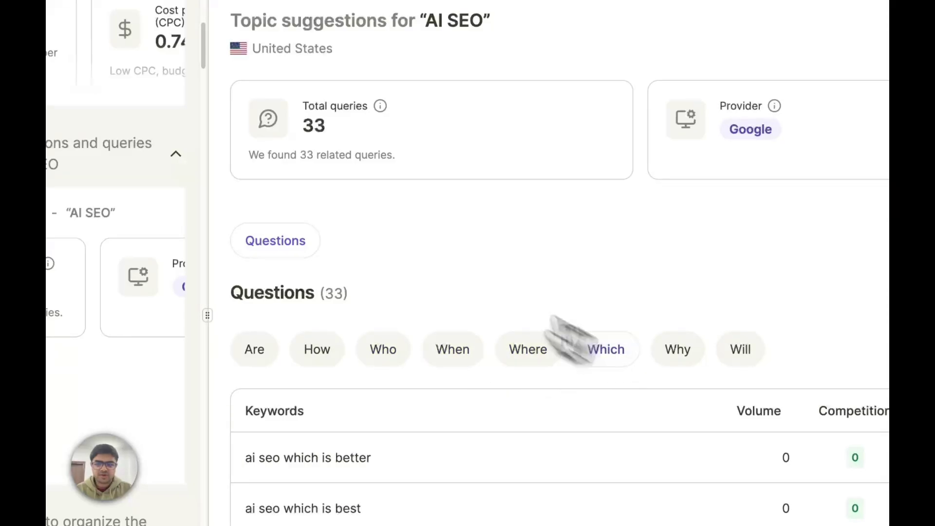
Step: Close the topic suggestions report, then open and close the full Topic Clusters report
{"action": "left_click", "coordinate": [261, 25]}
{"action": "scroll", "coordinate": [372, 380], "scroll_direction": "down", "scroll_amount": 5}
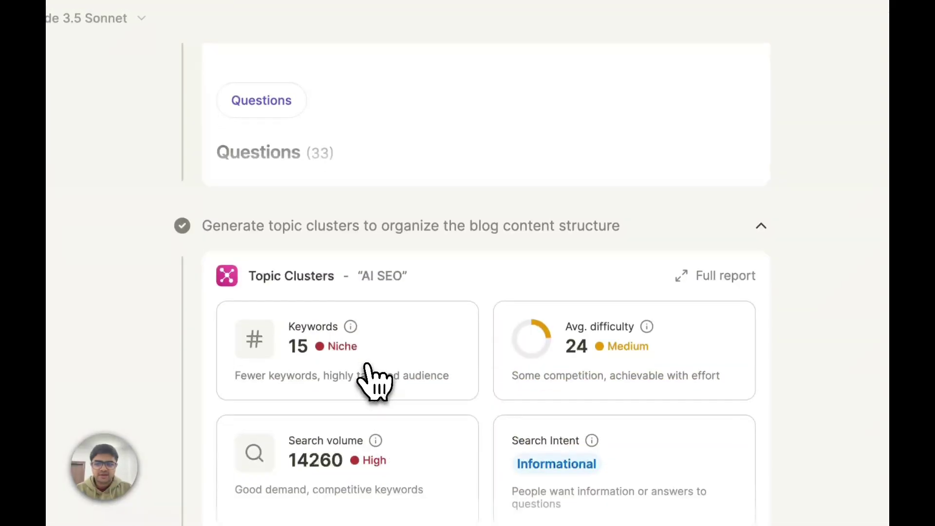
{"action": "scroll", "coordinate": [374, 381], "scroll_direction": "down", "scroll_amount": 1}
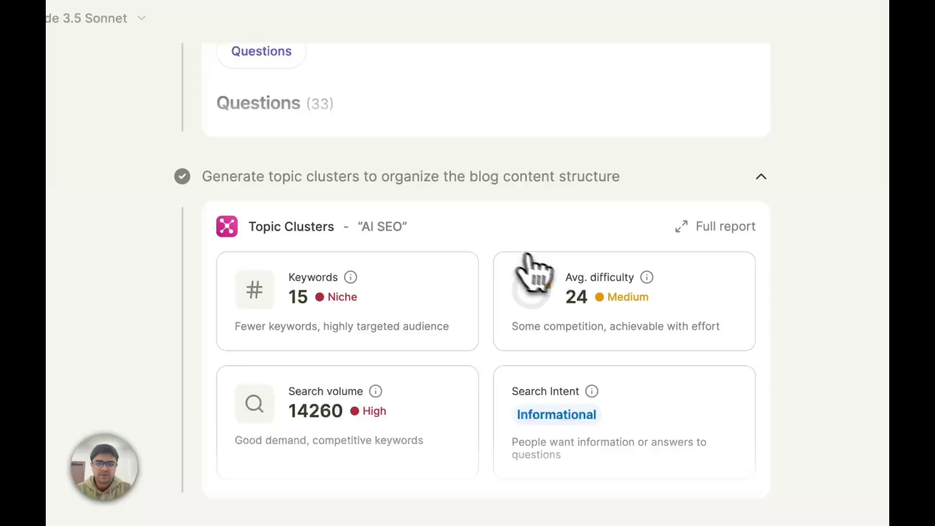
{"action": "scroll", "coordinate": [657, 190], "scroll_direction": "down", "scroll_amount": 1}
{"action": "left_click", "coordinate": [683, 167]}
{"action": "scroll", "coordinate": [568, 281], "scroll_direction": "down", "scroll_amount": 3}
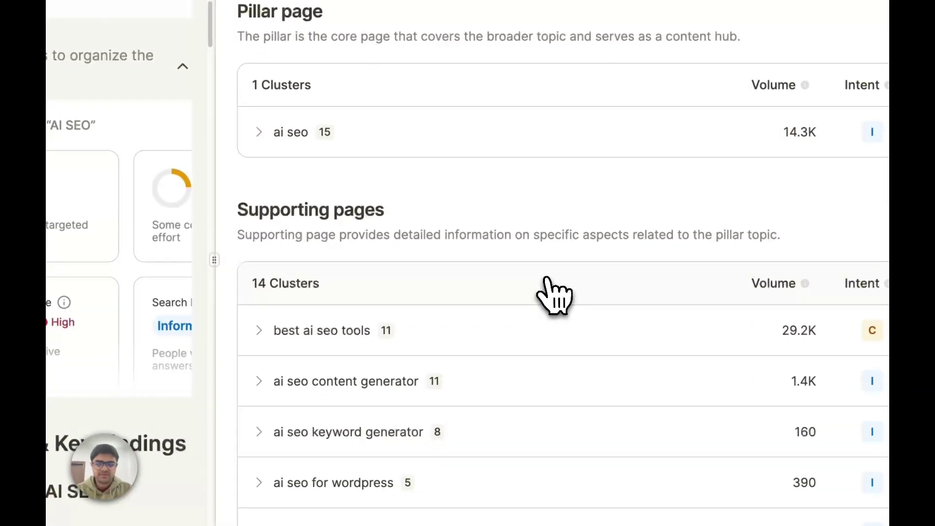
{"action": "scroll", "coordinate": [553, 292], "scroll_direction": "down", "scroll_amount": 1}
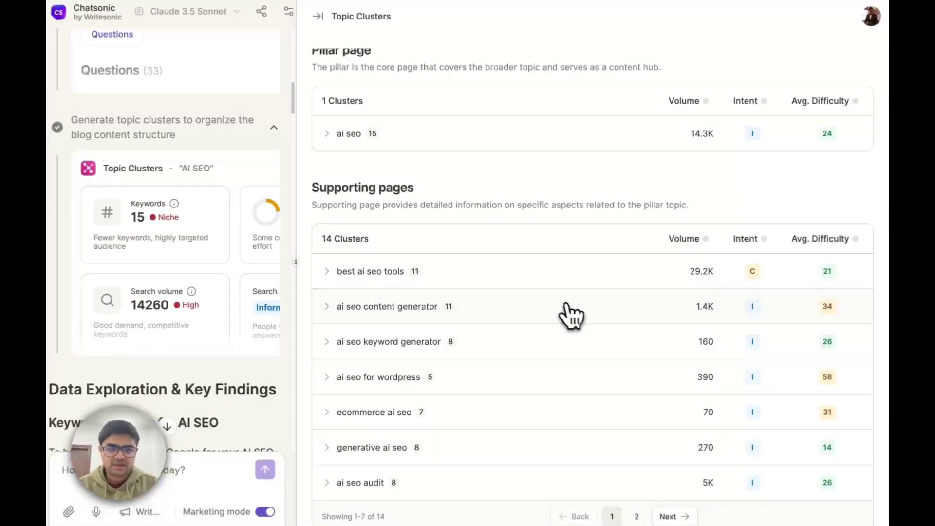
{"action": "scroll", "coordinate": [563, 314], "scroll_direction": "up", "scroll_amount": 3}
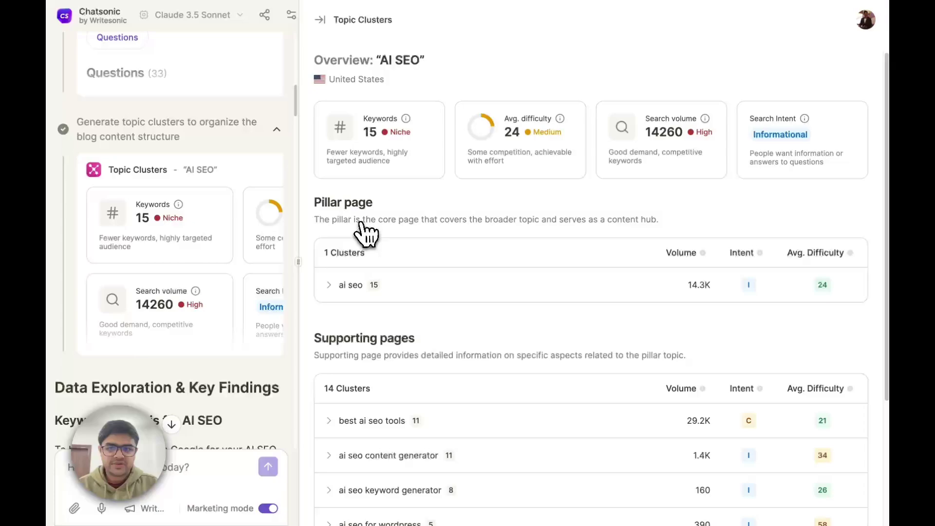
{"action": "left_click", "coordinate": [319, 20]}
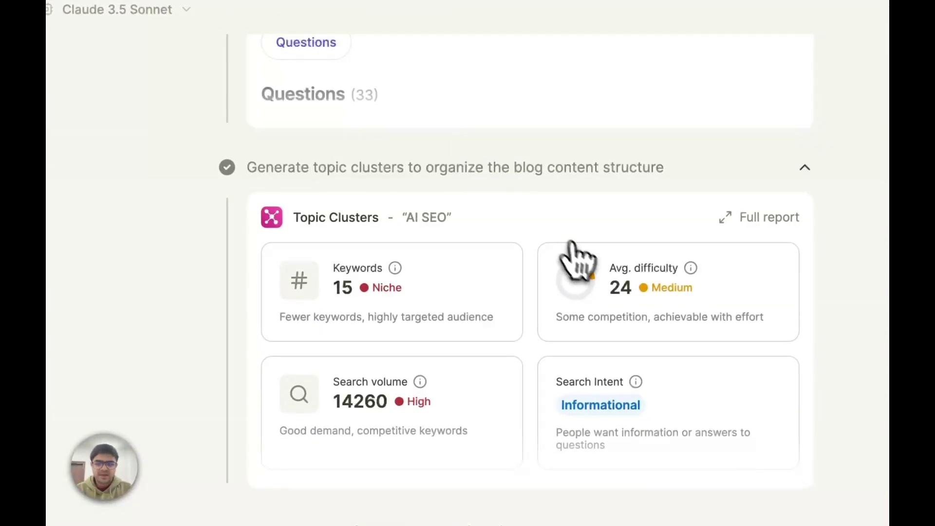
{"action": "scroll", "coordinate": [577, 267], "scroll_direction": "up", "scroll_amount": 3}
{"action": "scroll", "coordinate": [588, 270], "scroll_direction": "up", "scroll_amount": 5}
{"action": "scroll", "coordinate": [592, 270], "scroll_direction": "up", "scroll_amount": 2}
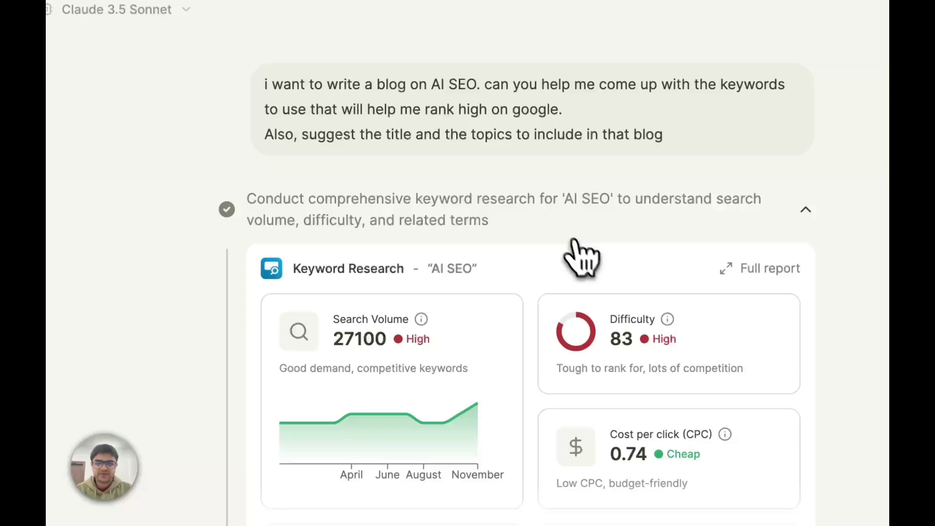
Step: Collapse the keyword research, common questions and topic clusters steps into summaries
{"action": "left_click", "coordinate": [566, 208]}
{"action": "left_click", "coordinate": [549, 264]}
{"action": "left_click", "coordinate": [525, 307]}
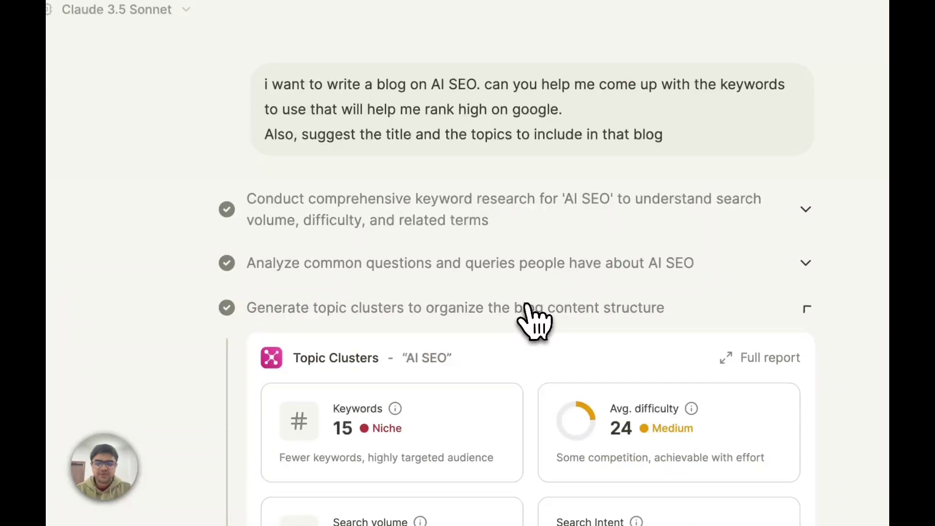
{"action": "scroll", "coordinate": [445, 358], "scroll_direction": "down", "scroll_amount": 3}
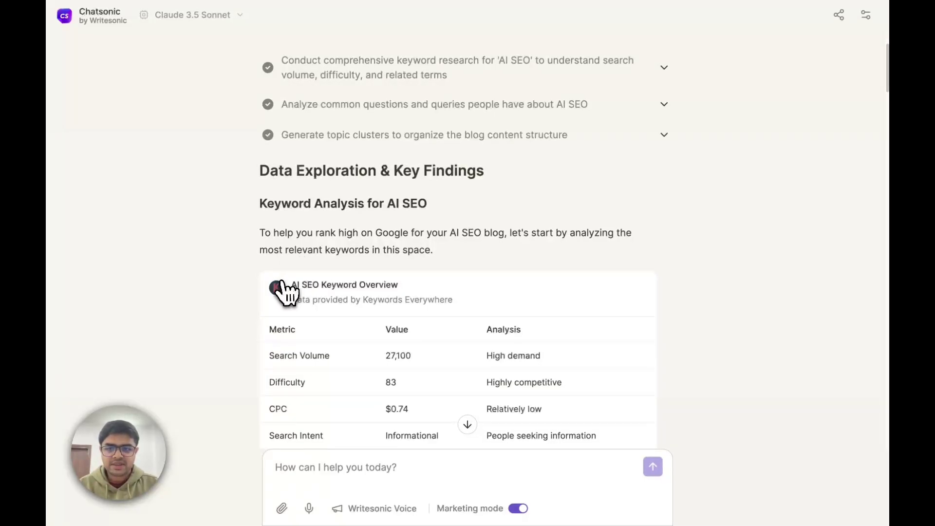
{"action": "scroll", "coordinate": [283, 288], "scroll_direction": "down", "scroll_amount": 2}
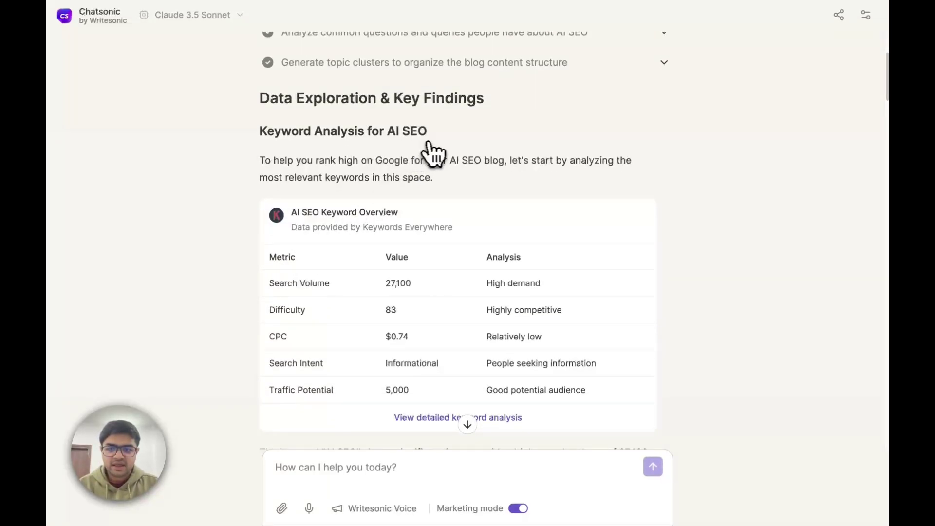
{"action": "scroll", "coordinate": [428, 241], "scroll_direction": "down", "scroll_amount": 3}
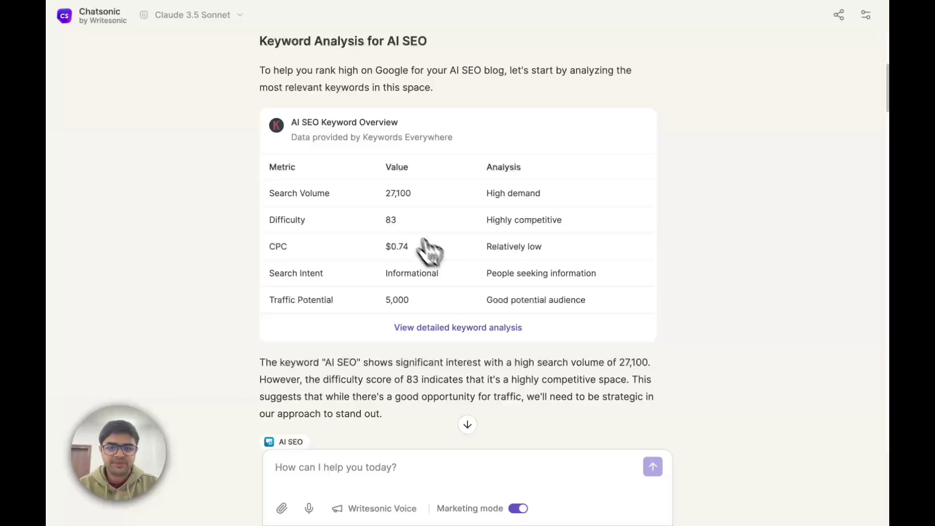
{"action": "scroll", "coordinate": [439, 263], "scroll_direction": "down", "scroll_amount": 1}
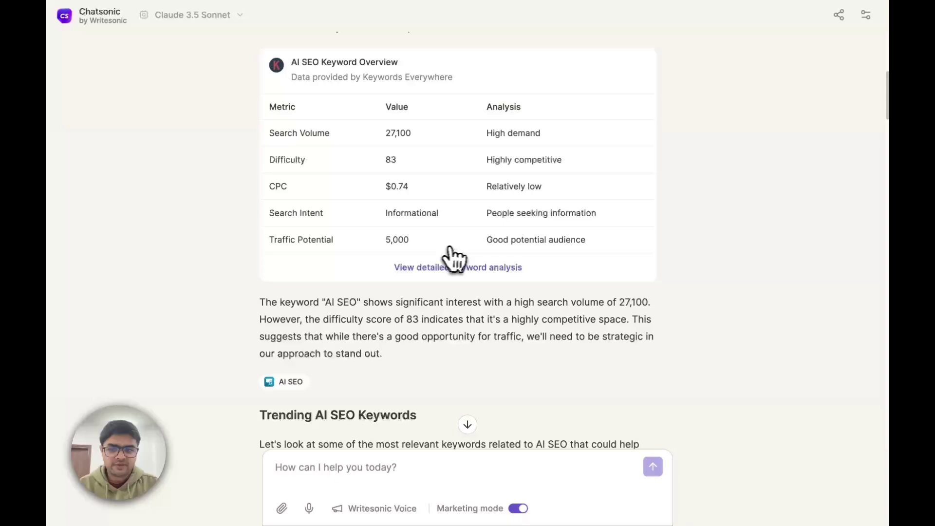
{"action": "scroll", "coordinate": [455, 334], "scroll_direction": "down", "scroll_amount": 1}
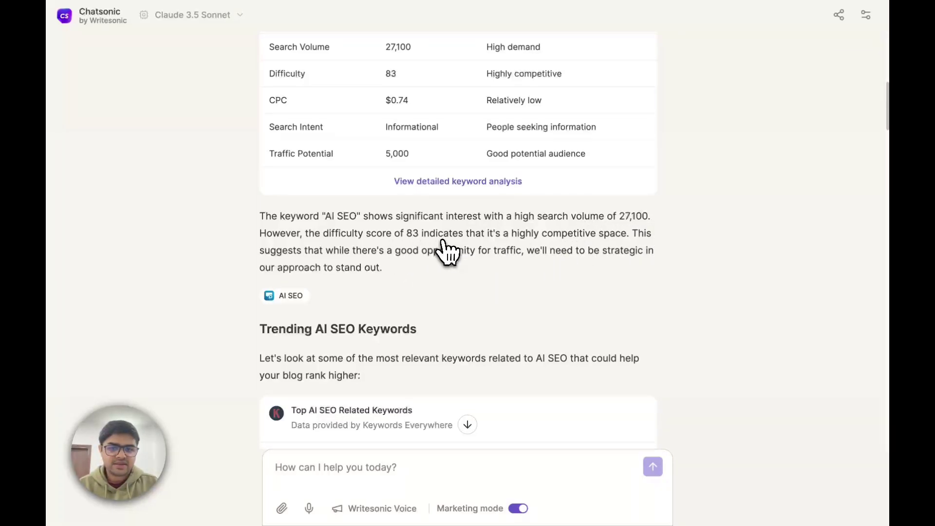
{"action": "scroll", "coordinate": [468, 314], "scroll_direction": "down", "scroll_amount": 3}
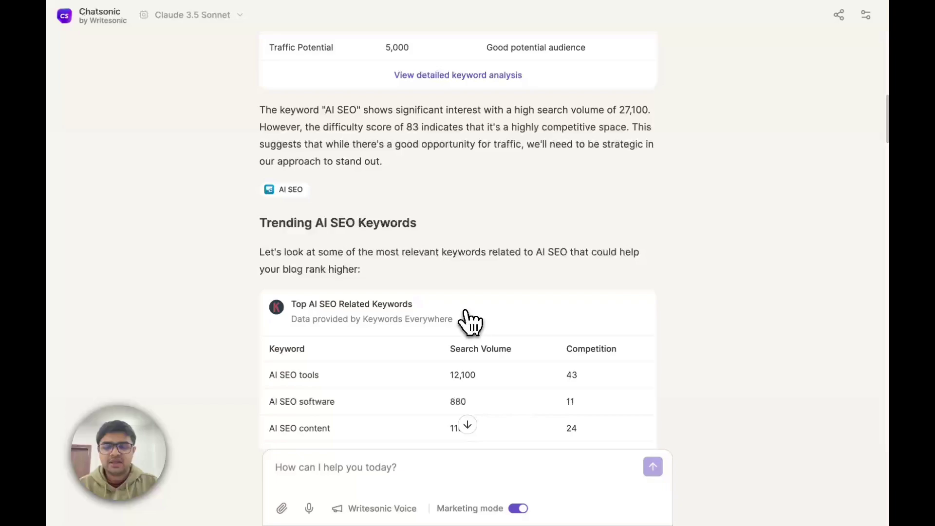
{"action": "scroll", "coordinate": [467, 319], "scroll_direction": "down", "scroll_amount": 4}
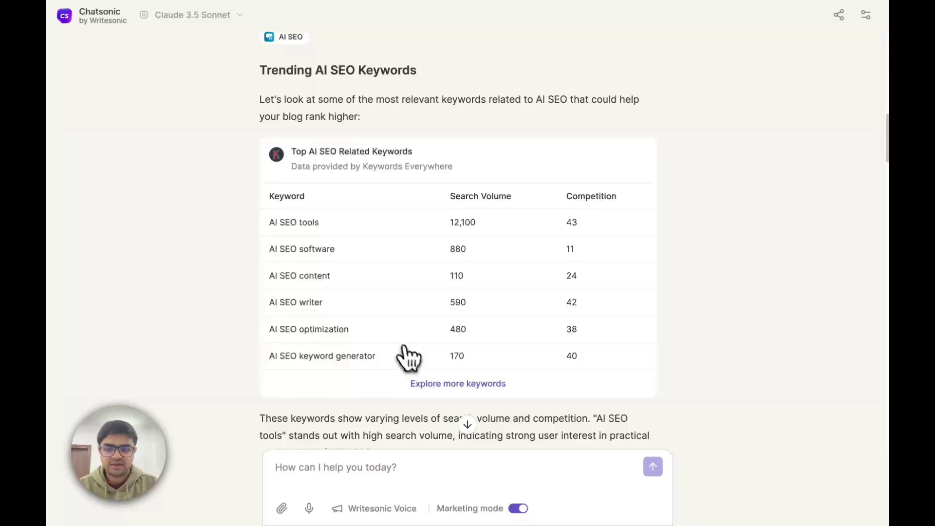
{"action": "scroll", "coordinate": [409, 358], "scroll_direction": "down", "scroll_amount": 8}
{"action": "scroll", "coordinate": [416, 363], "scroll_direction": "down", "scroll_amount": 2}
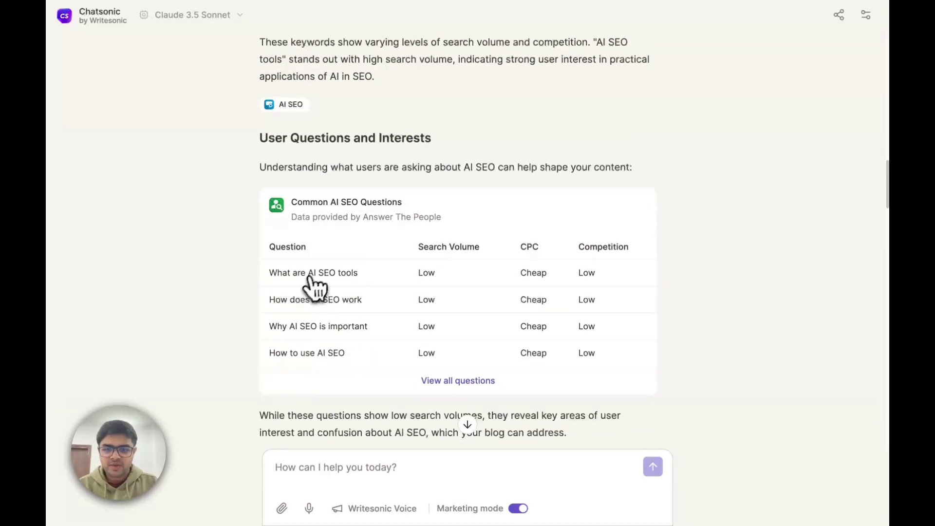
{"action": "scroll", "coordinate": [386, 356], "scroll_direction": "down", "scroll_amount": 6}
{"action": "scroll", "coordinate": [388, 359], "scroll_direction": "down", "scroll_amount": 4}
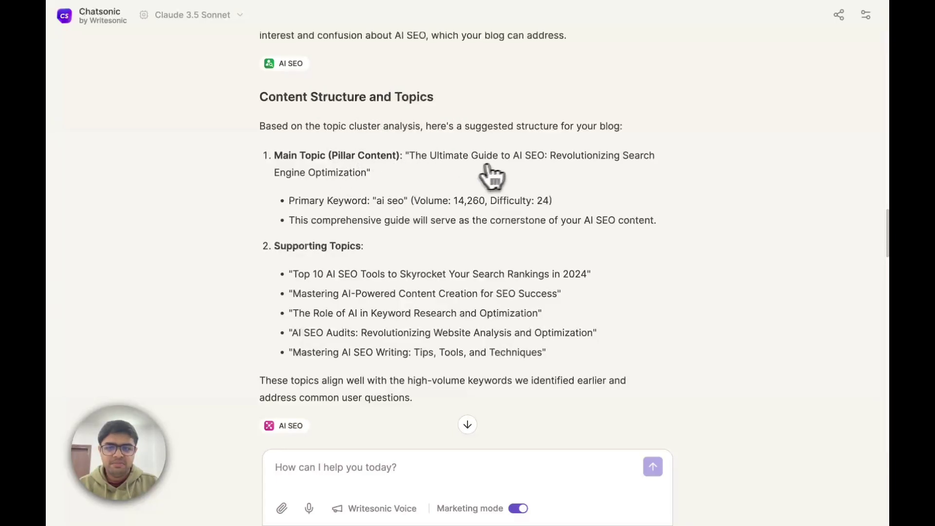
{"action": "scroll", "coordinate": [438, 265], "scroll_direction": "down", "scroll_amount": 1}
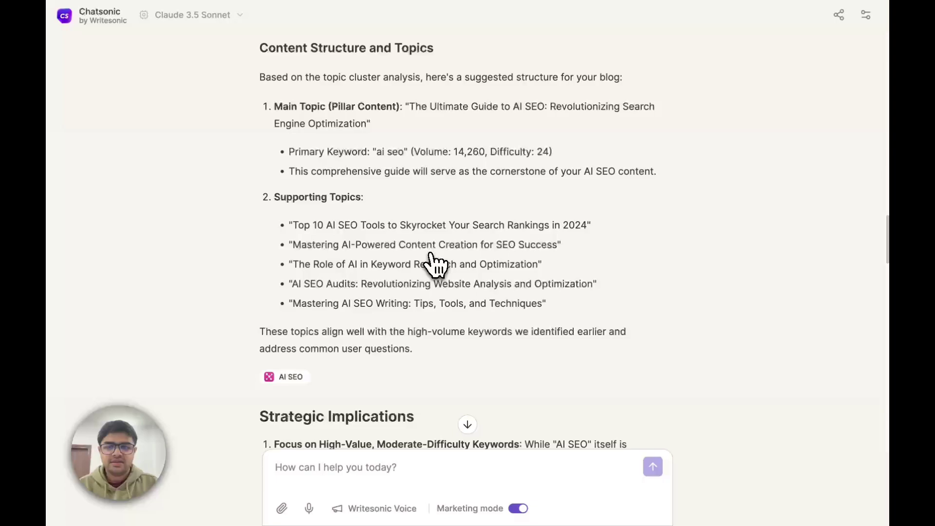
{"action": "scroll", "coordinate": [470, 329], "scroll_direction": "down", "scroll_amount": 5}
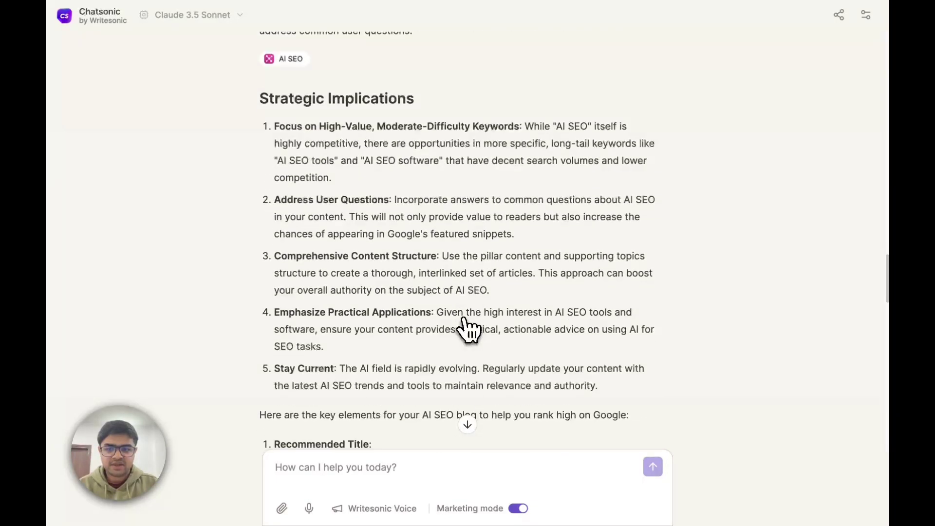
{"action": "scroll", "coordinate": [438, 365], "scroll_direction": "down", "scroll_amount": 4}
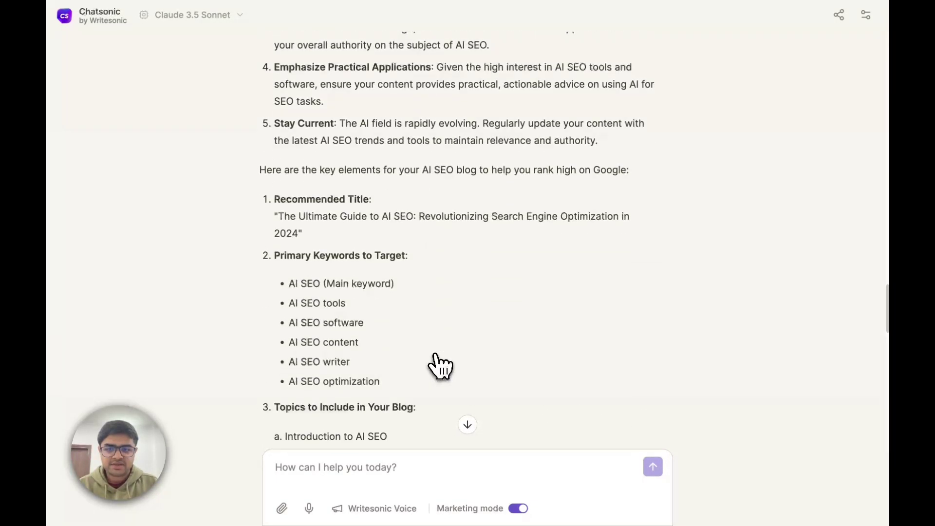
{"action": "scroll", "coordinate": [379, 295], "scroll_direction": "down", "scroll_amount": 9}
{"action": "scroll", "coordinate": [405, 323], "scroll_direction": "down", "scroll_amount": 5}
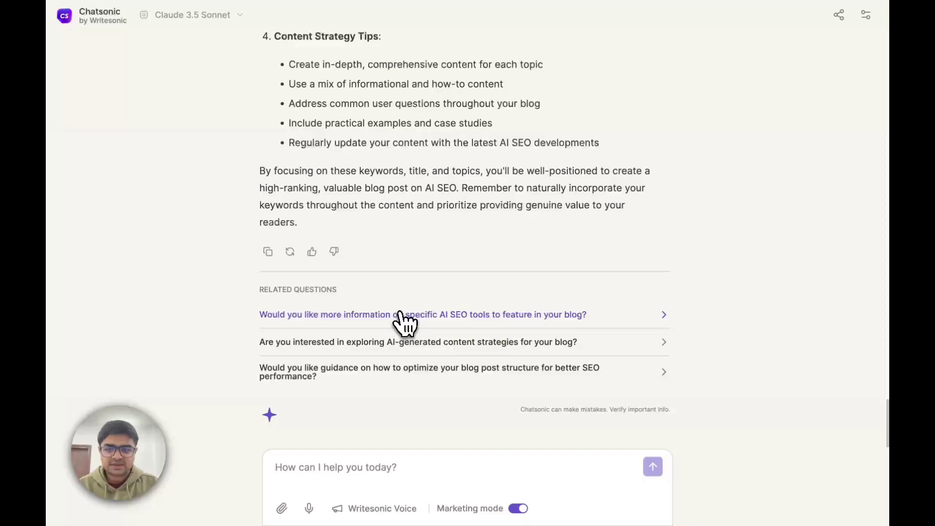
{"action": "scroll", "coordinate": [403, 323], "scroll_direction": "up", "scroll_amount": 3}
{"action": "scroll", "coordinate": [405, 323], "scroll_direction": "up", "scroll_amount": 3}
{"action": "scroll", "coordinate": [405, 323], "scroll_direction": "up", "scroll_amount": 7}
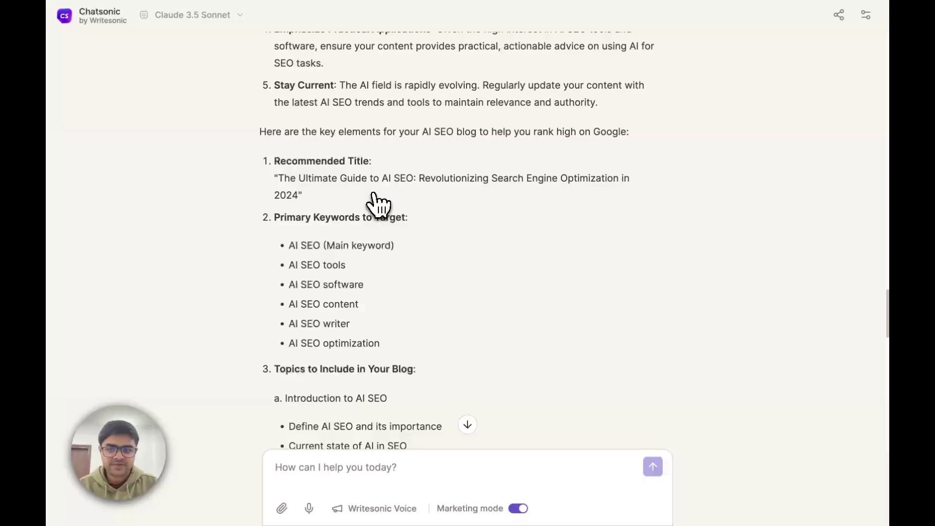
{"action": "scroll", "coordinate": [430, 234], "scroll_direction": "down", "scroll_amount": 2}
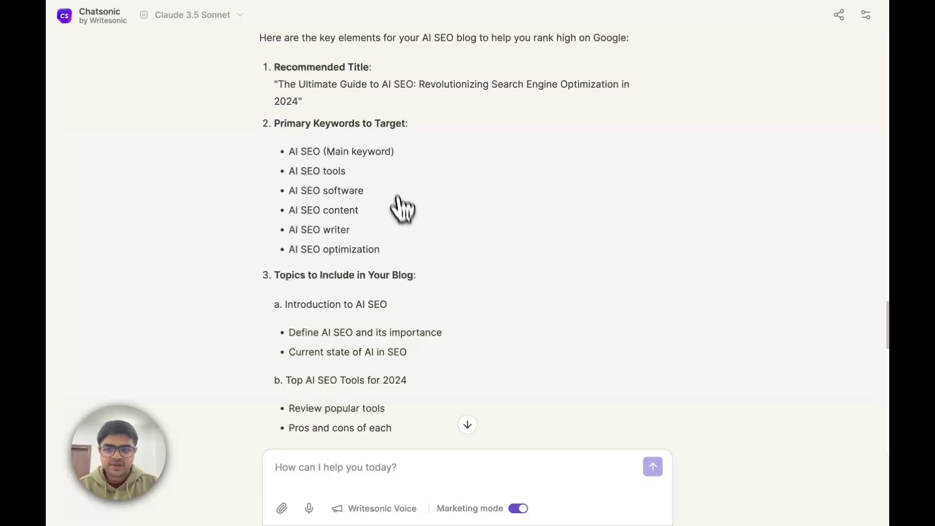
{"action": "scroll", "coordinate": [401, 208], "scroll_direction": "down", "scroll_amount": 3}
{"action": "scroll", "coordinate": [417, 330], "scroll_direction": "down", "scroll_amount": 2}
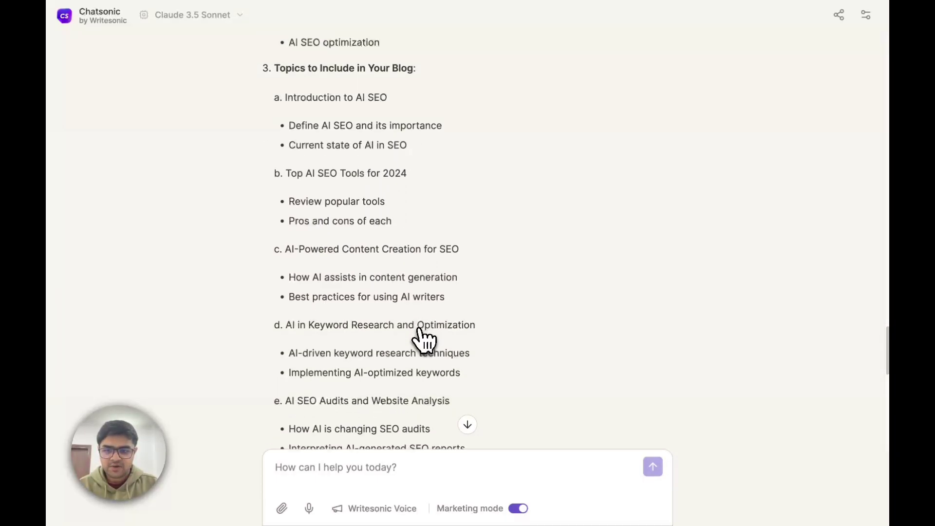
{"action": "scroll", "coordinate": [417, 431], "scroll_direction": "down", "scroll_amount": 6}
{"action": "scroll", "coordinate": [418, 432], "scroll_direction": "down", "scroll_amount": 3}
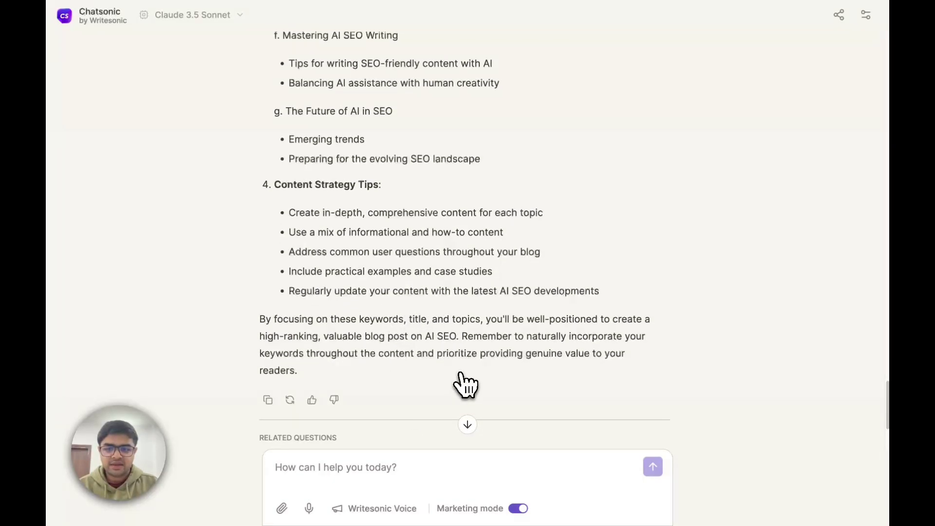
{"action": "scroll", "coordinate": [464, 383], "scroll_direction": "down", "scroll_amount": 3}
{"action": "scroll", "coordinate": [440, 383], "scroll_direction": "down", "scroll_amount": 1}
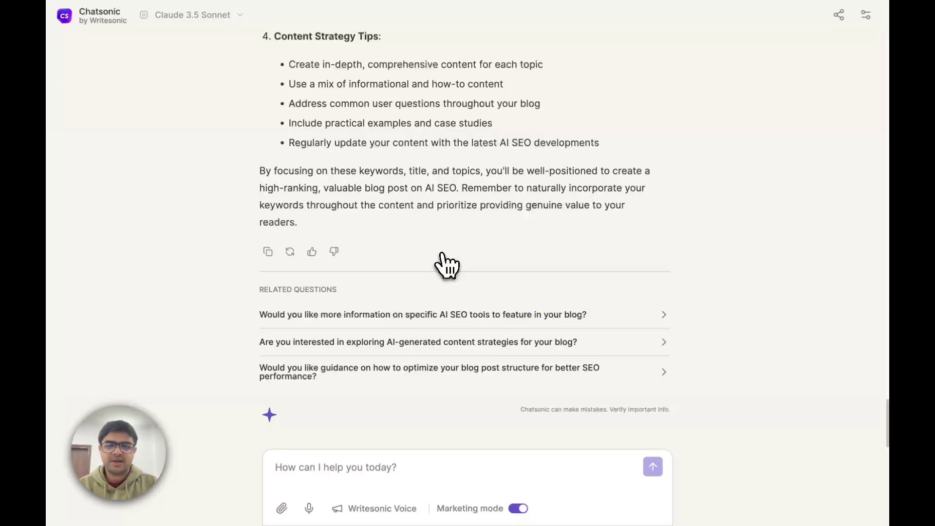
{"action": "scroll", "coordinate": [443, 264], "scroll_direction": "up", "scroll_amount": 5}
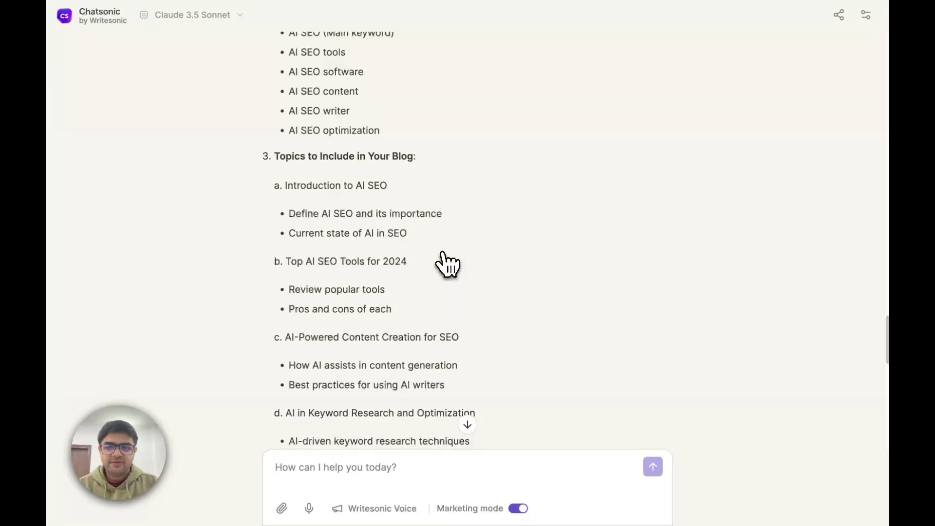
{"action": "scroll", "coordinate": [443, 262], "scroll_direction": "up", "scroll_amount": 5}
{"action": "scroll", "coordinate": [444, 263], "scroll_direction": "up", "scroll_amount": 5}
{"action": "scroll", "coordinate": [443, 260], "scroll_direction": "up", "scroll_amount": 1}
{"action": "scroll", "coordinate": [417, 300], "scroll_direction": "down", "scroll_amount": 2}
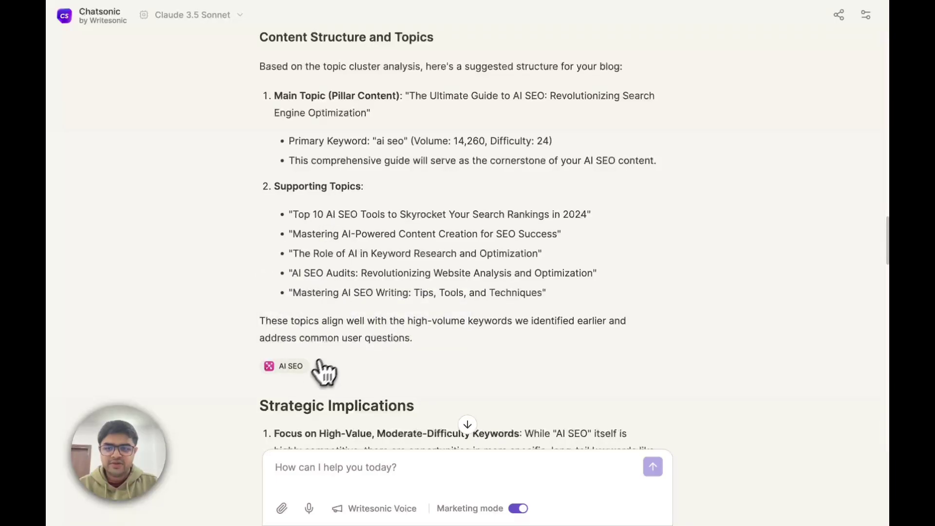
Step: Open the AI SEO Topic Clusters report and expand, then collapse, the 'ai seo' pillar cluster
{"action": "left_click", "coordinate": [292, 366]}
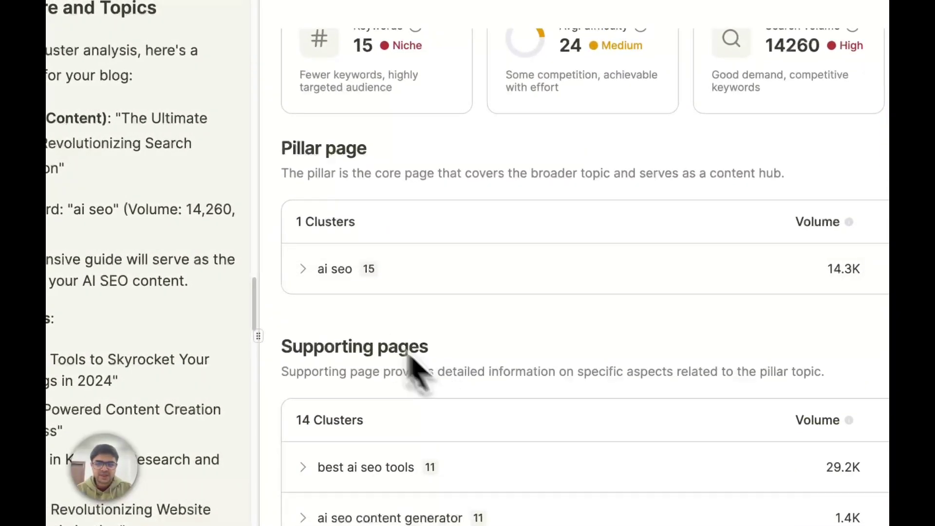
{"action": "left_click", "coordinate": [316, 279]}
{"action": "scroll", "coordinate": [333, 333], "scroll_direction": "down", "scroll_amount": 5}
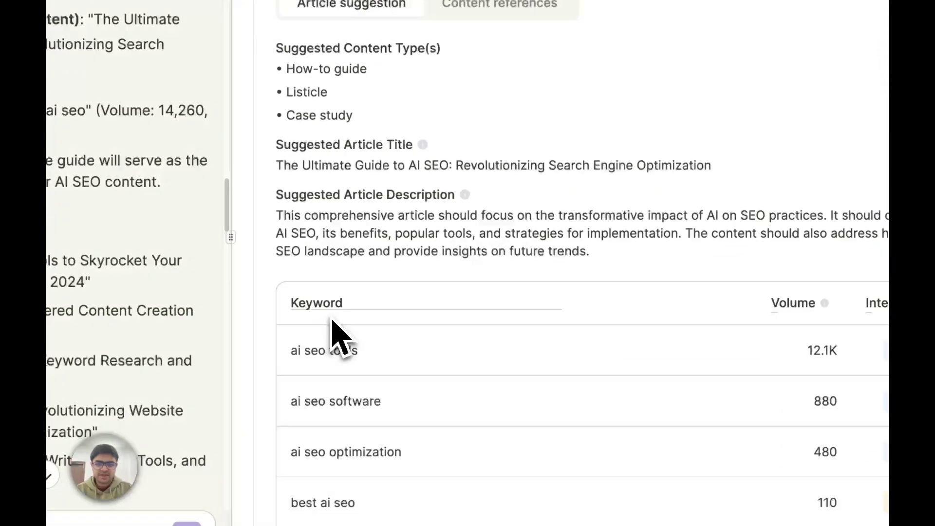
{"action": "scroll", "coordinate": [418, 292], "scroll_direction": "up", "scroll_amount": 5}
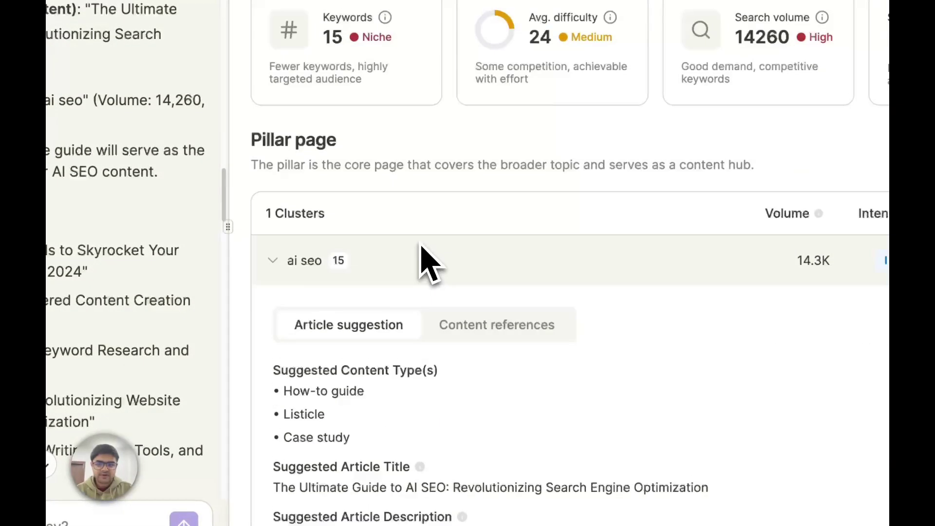
{"action": "left_click", "coordinate": [307, 267]}
{"action": "scroll", "coordinate": [329, 292], "scroll_direction": "down", "scroll_amount": 3}
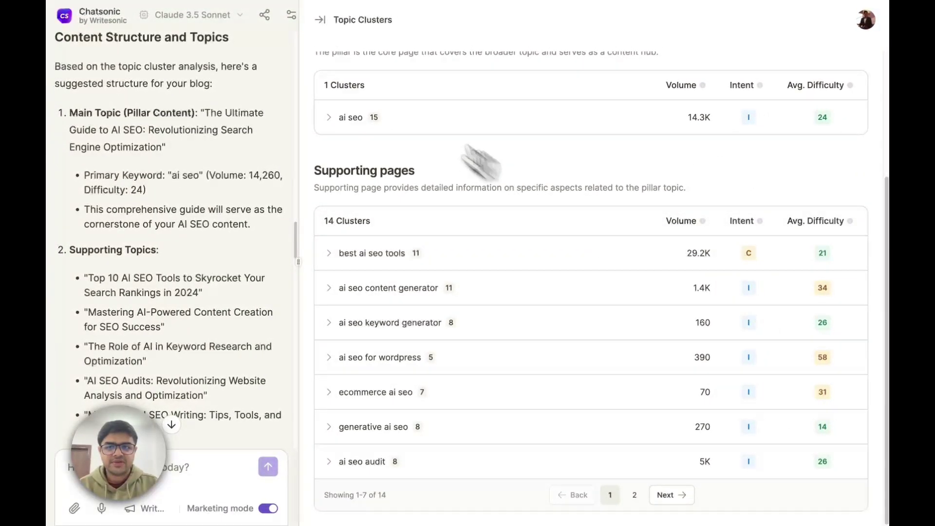
Step: Close the Topic Clusters side panel to show the suggested pillar guide and supporting topics
{"action": "left_click", "coordinate": [319, 20]}
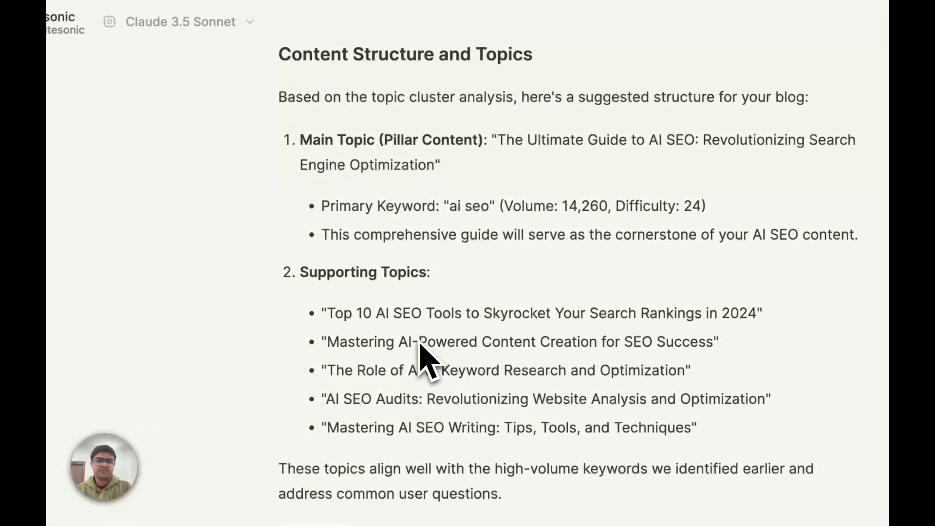